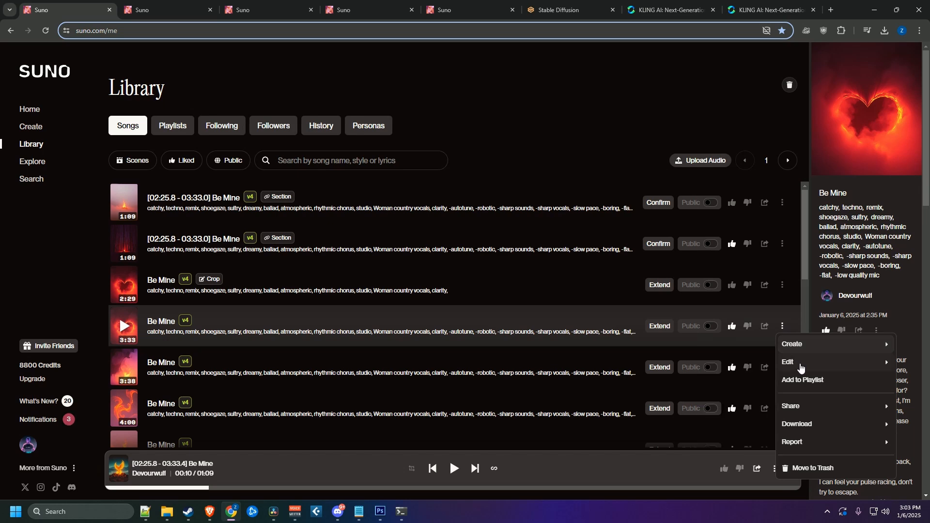
Open the editor of the Be Mine song and listen to the track around the start of the selected section near 02:29.
{"action": "mouse_move", "coordinate": [799, 362]}
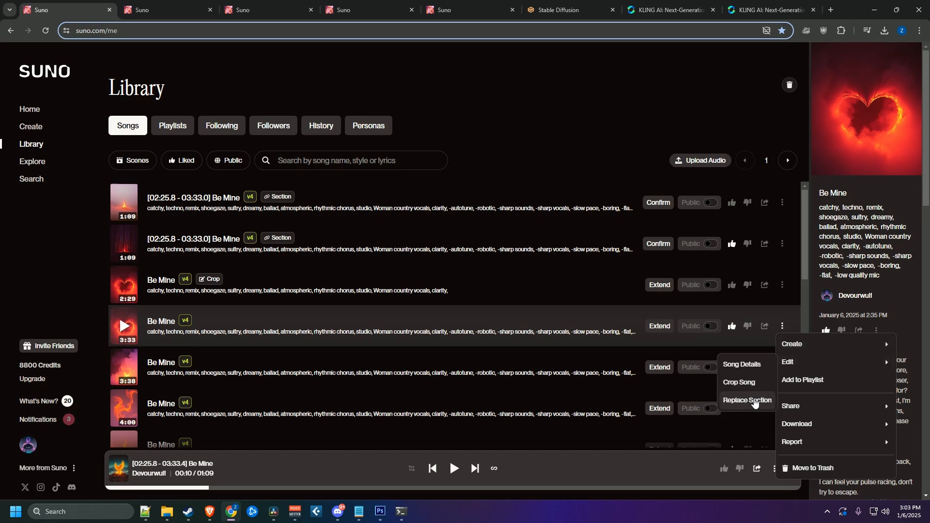
{"action": "left_click", "coordinate": [465, 10]}
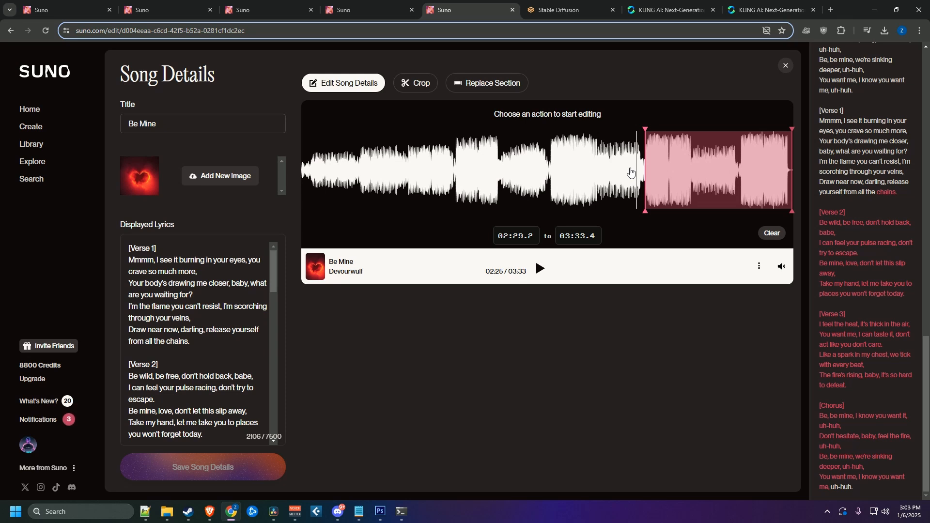
{"action": "left_click", "coordinate": [630, 172]}
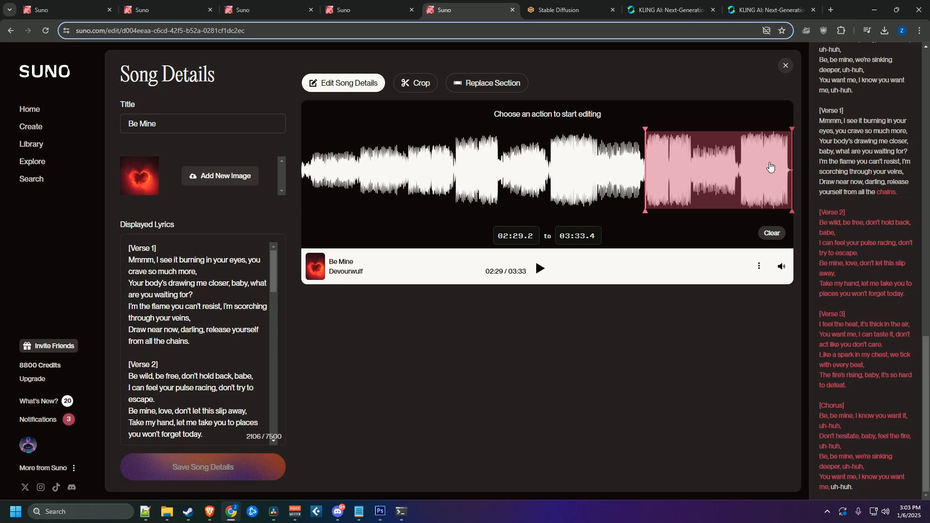
{"action": "key", "text": "space"}
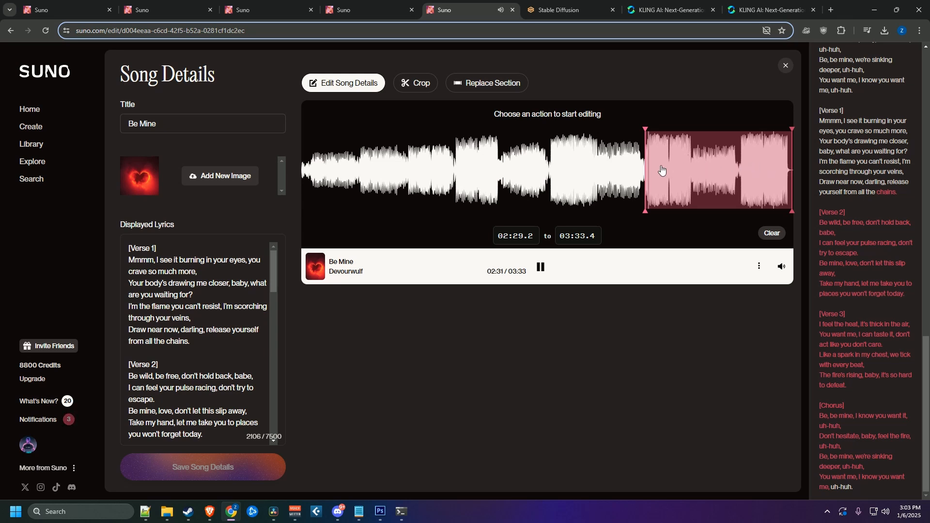
{"action": "key", "text": "space"}
{"action": "left_click", "coordinate": [659, 154]}
{"action": "key", "text": "space"}
{"action": "key", "text": "space"}
In the Replace Section editor of Be Mine, set the selection's end time to 03:33.6.
{"action": "left_click", "coordinate": [369, 10]}
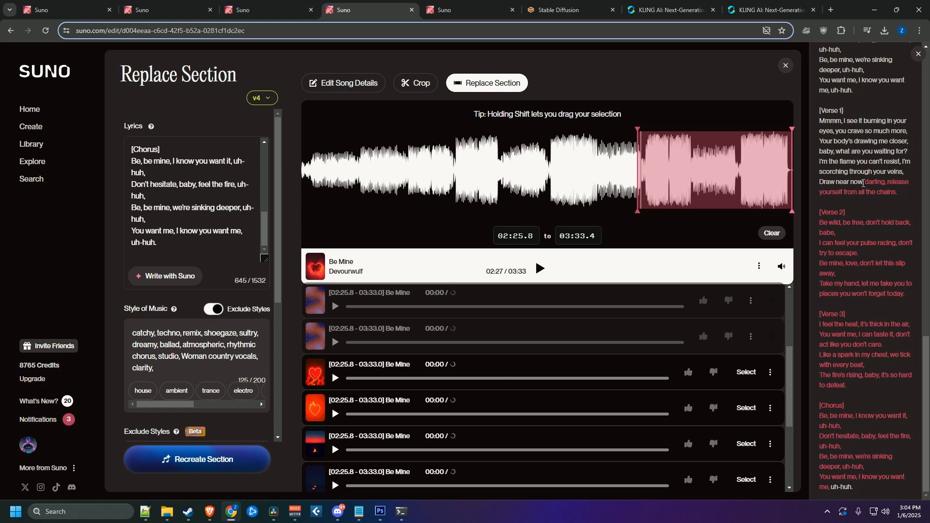
{"action": "left_click_drag", "start_coordinate": [866, 183], "coordinate": [908, 492]}
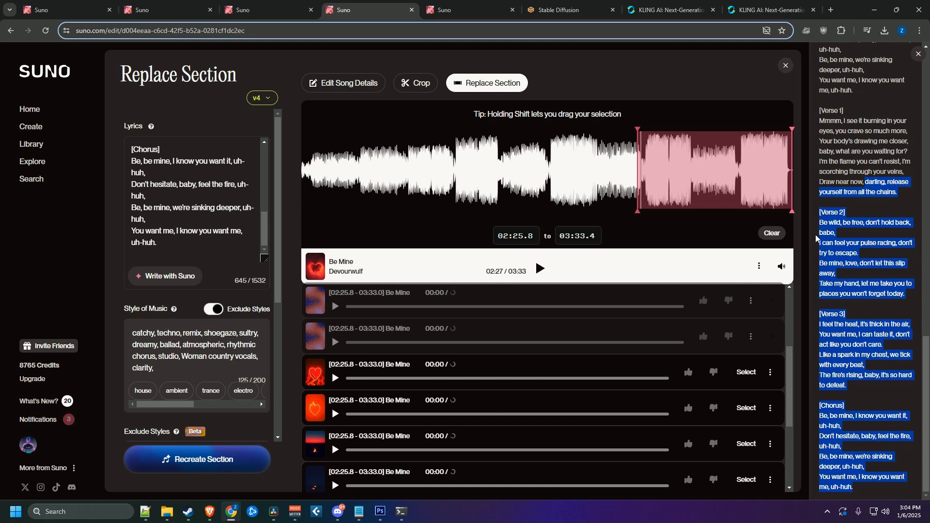
{"action": "left_click", "coordinate": [536, 237]}
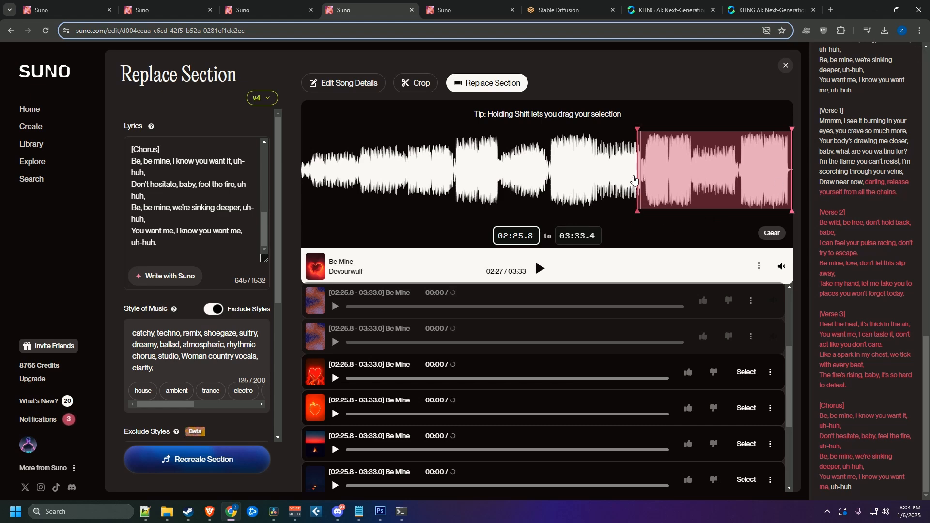
{"action": "left_click", "coordinate": [582, 236]}
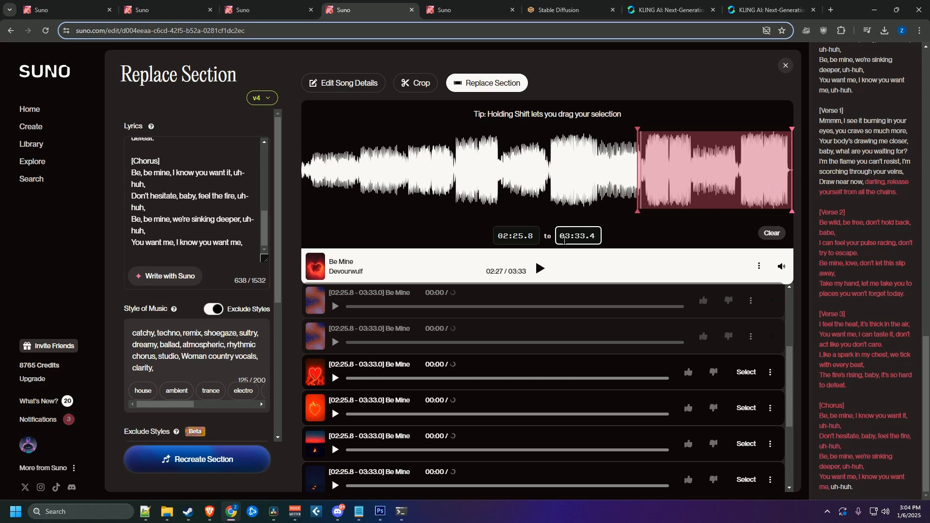
{"action": "left_click_drag", "start_coordinate": [595, 238], "coordinate": [558, 239]}
{"action": "left_click", "coordinate": [597, 235]}
{"action": "left_click", "coordinate": [598, 235]}
{"action": "key", "text": "Return"}
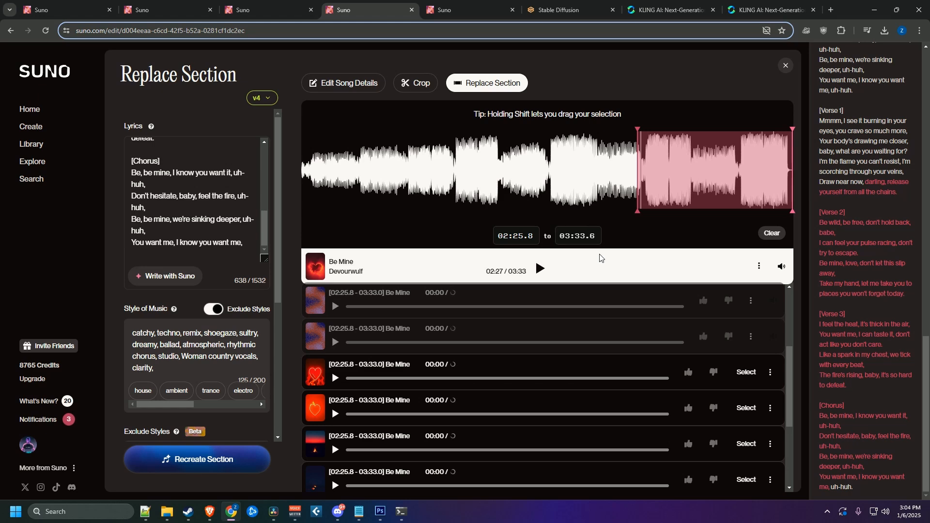
{"action": "left_click", "coordinate": [596, 232]}
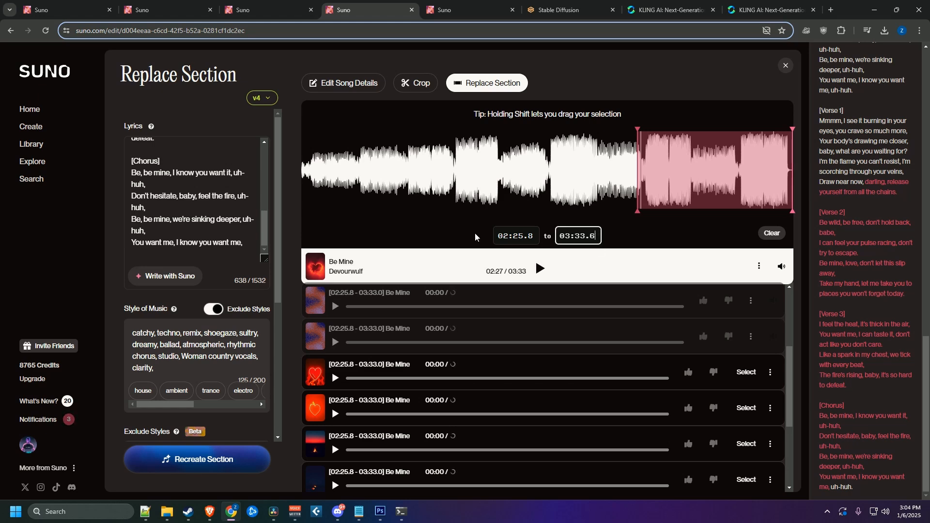
Replace the section lyrics with the song's lyrics from "darling, release yourself" through the final chorus and recreate the section.
{"action": "left_click_drag", "start_coordinate": [865, 181], "coordinate": [914, 491]}
{"action": "left_click", "coordinate": [177, 191]}
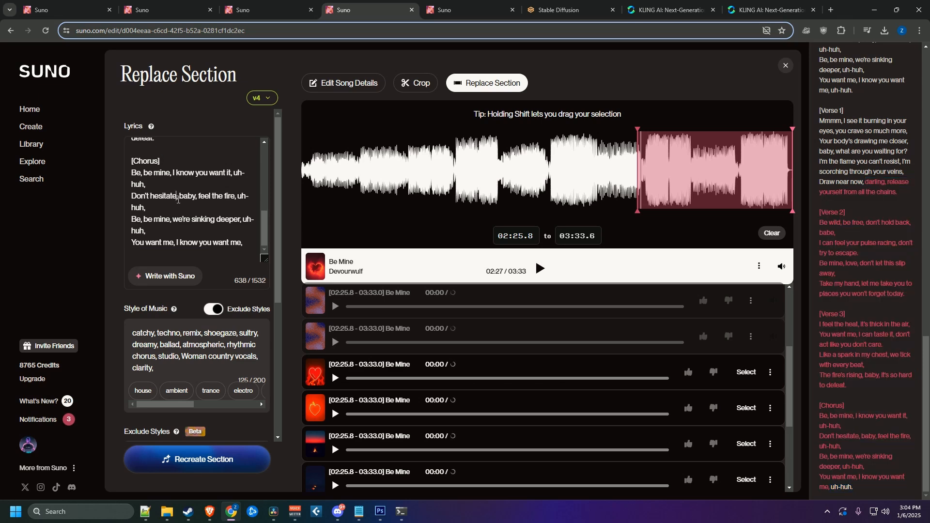
{"action": "key", "text": "ctrl+a"}
{"action": "key", "text": "ctrl+v"}
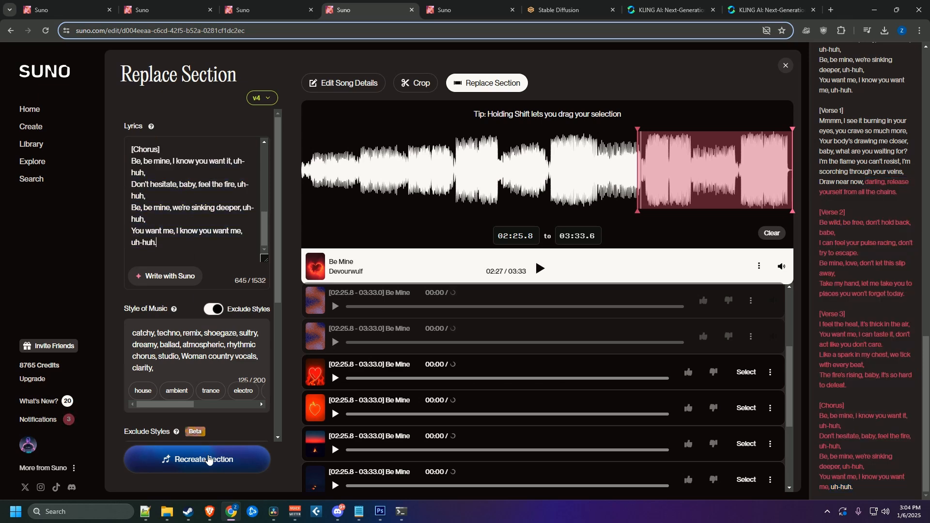
{"action": "left_click", "coordinate": [209, 459]}
{"action": "left_click", "coordinate": [612, 416]}
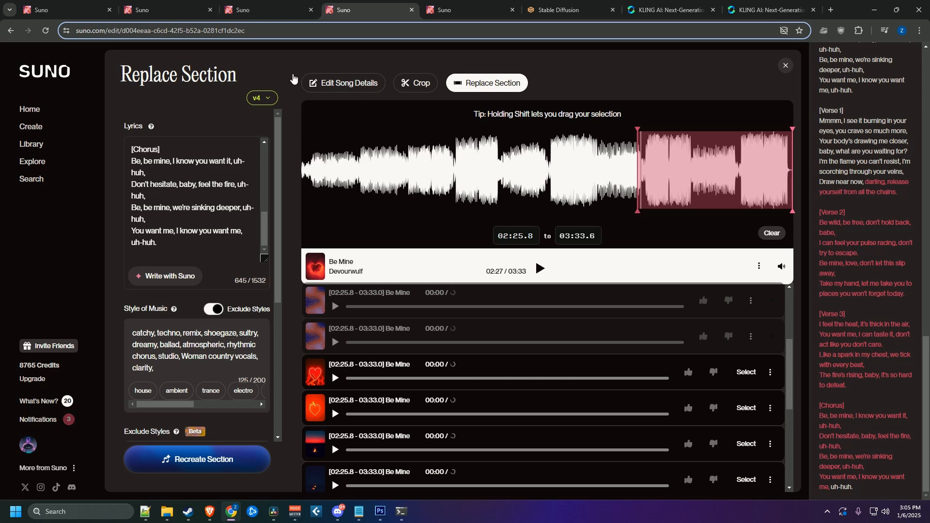
Return to the song library and refresh its first page by going to page 2 and back.
{"action": "left_click", "coordinate": [74, 10]}
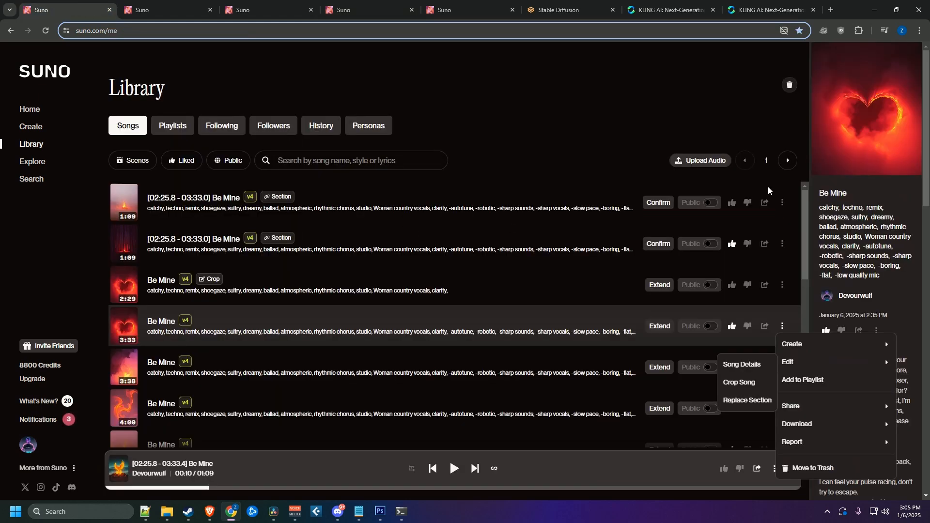
{"action": "left_click", "coordinate": [788, 165]}
{"action": "left_click", "coordinate": [788, 165]}
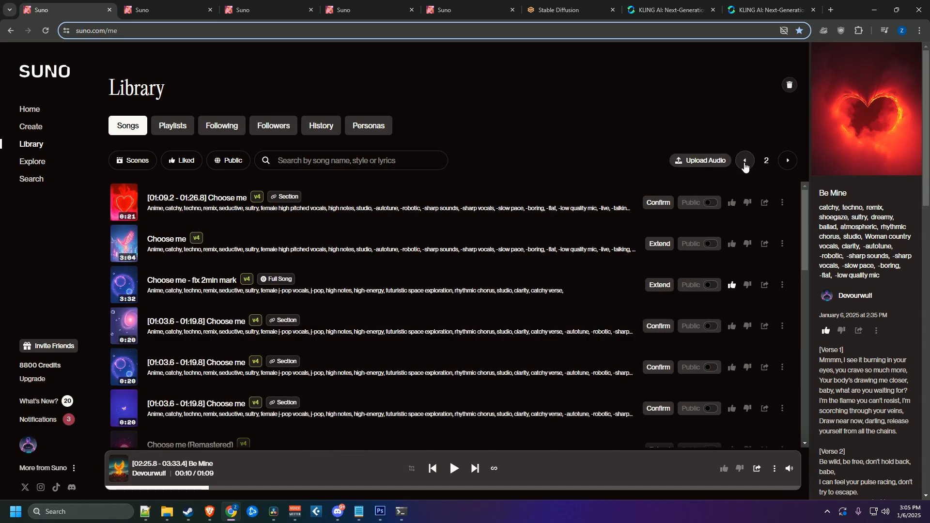
{"action": "left_click", "coordinate": [745, 165]}
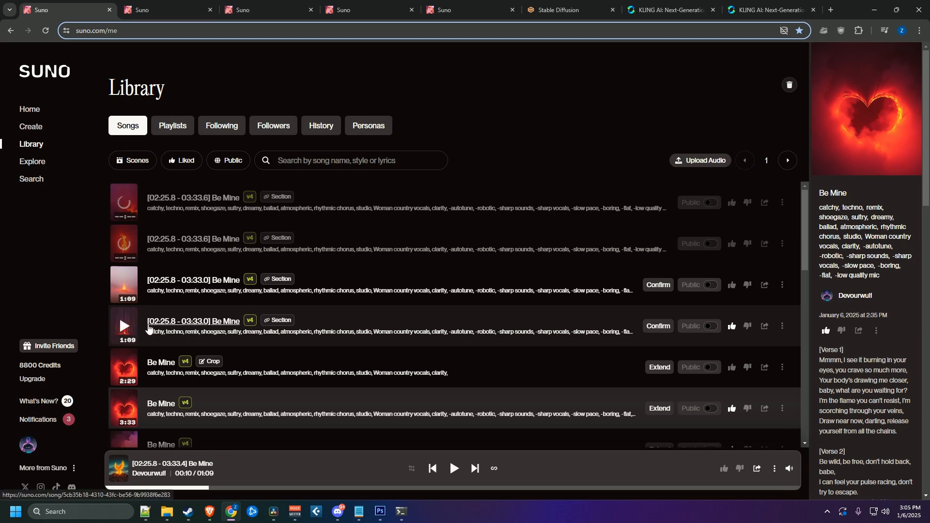
Listen to the two [02:25.8 - 03:33.0] Be Mine sections and move the one without a like to the trash.
{"action": "left_click", "coordinate": [127, 328]}
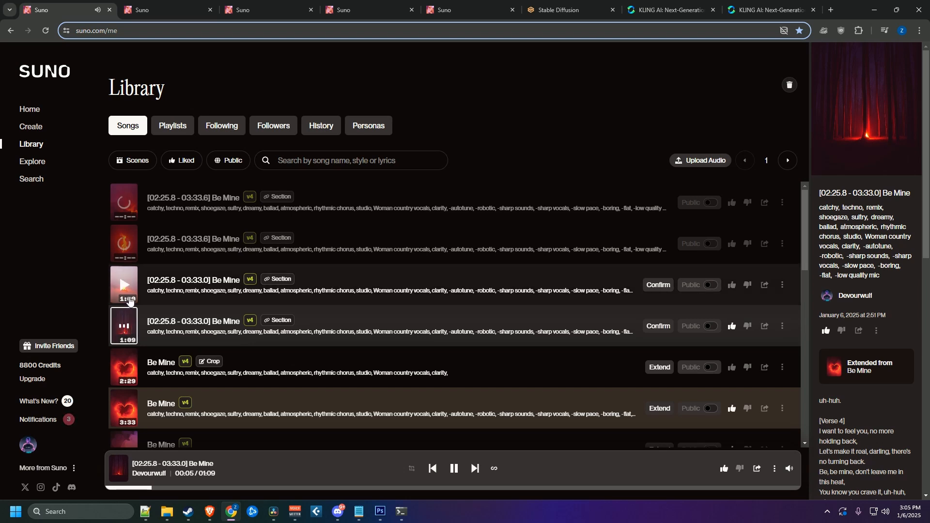
{"action": "key", "text": "space"}
{"action": "left_click", "coordinate": [124, 286]}
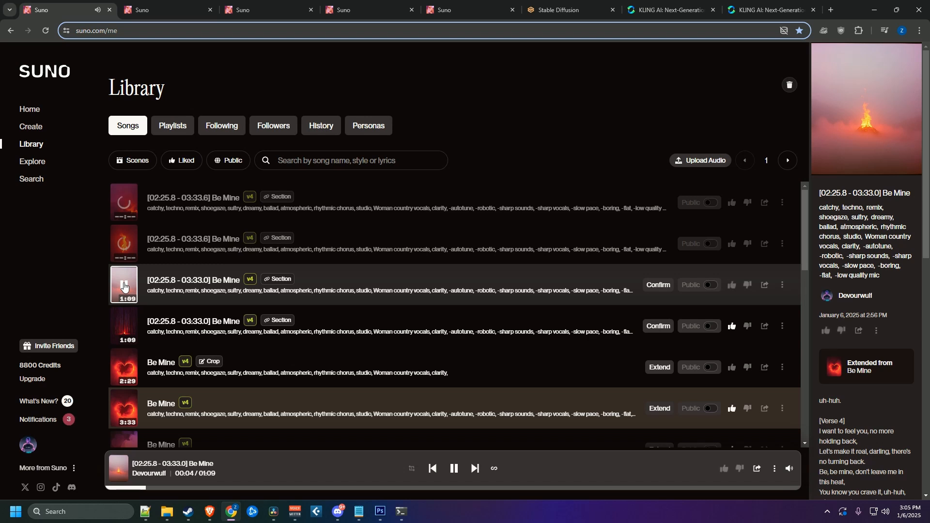
{"action": "left_click", "coordinate": [124, 286]}
{"action": "left_click", "coordinate": [782, 285]}
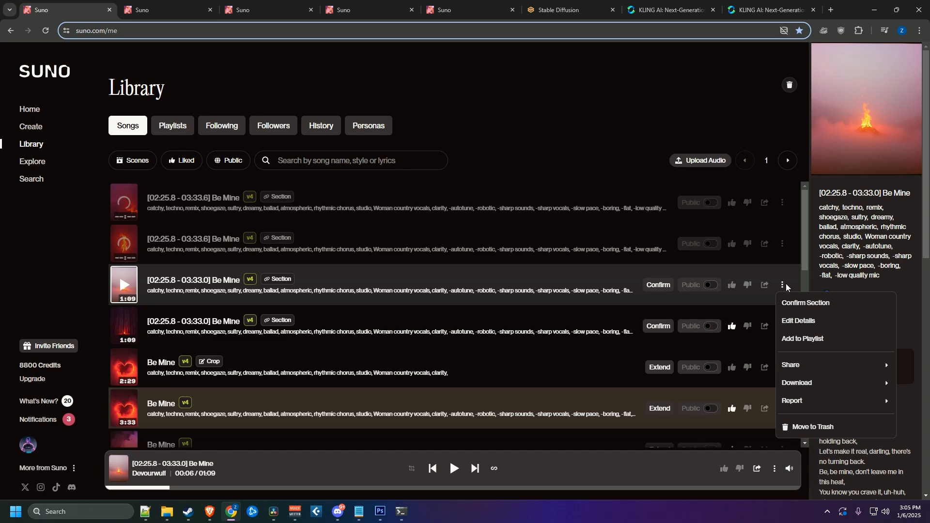
{"action": "left_click", "coordinate": [828, 429]}
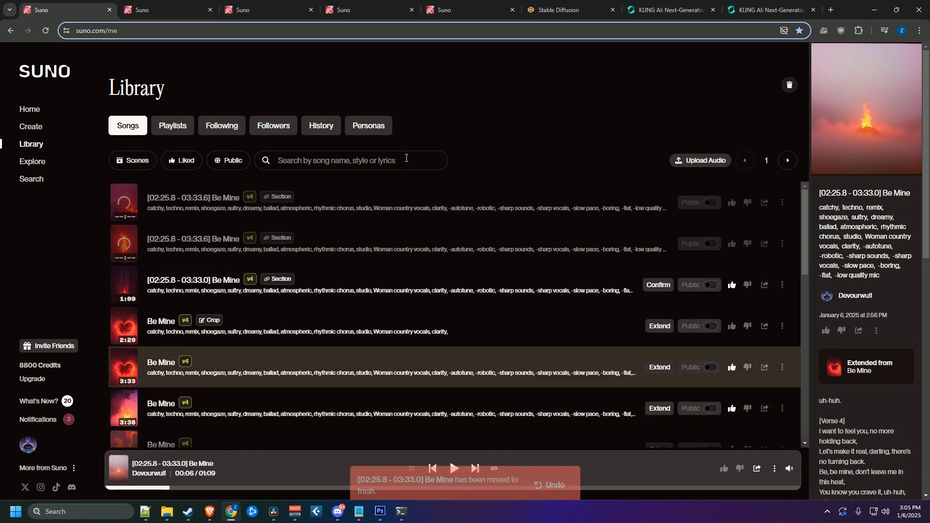
Refresh the library's first page, listen to the finished [02:25.8 - 03:33.6] Be Mine section and move it to the trash.
{"action": "left_click", "coordinate": [786, 165]}
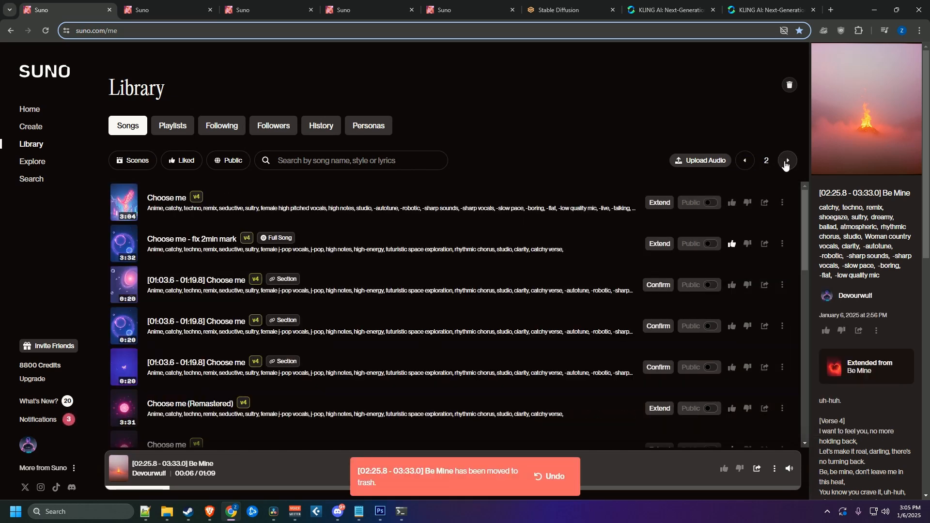
{"action": "left_click", "coordinate": [745, 160]}
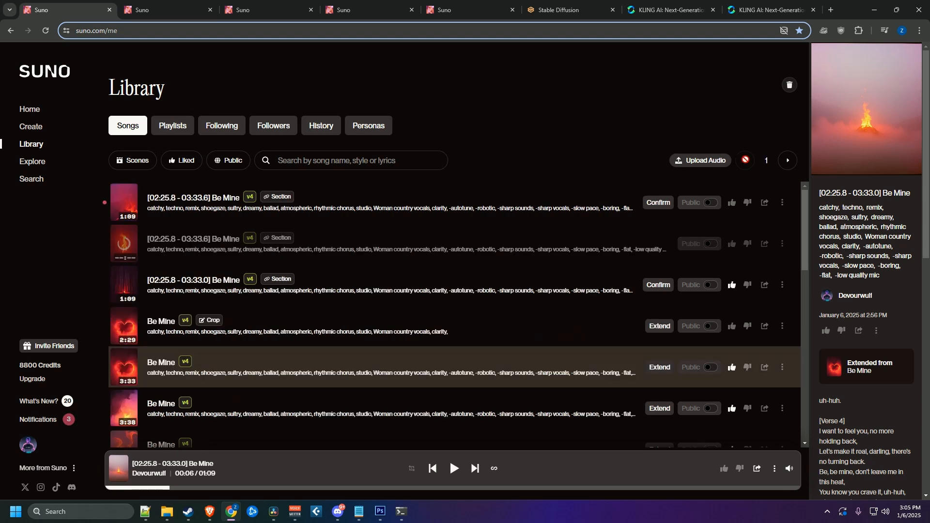
{"action": "left_click", "coordinate": [124, 202]}
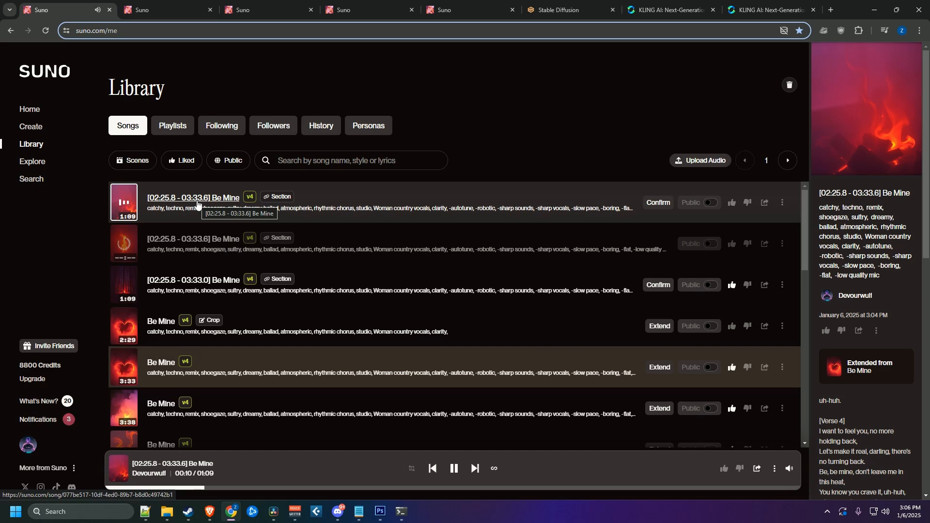
{"action": "key", "text": "space"}
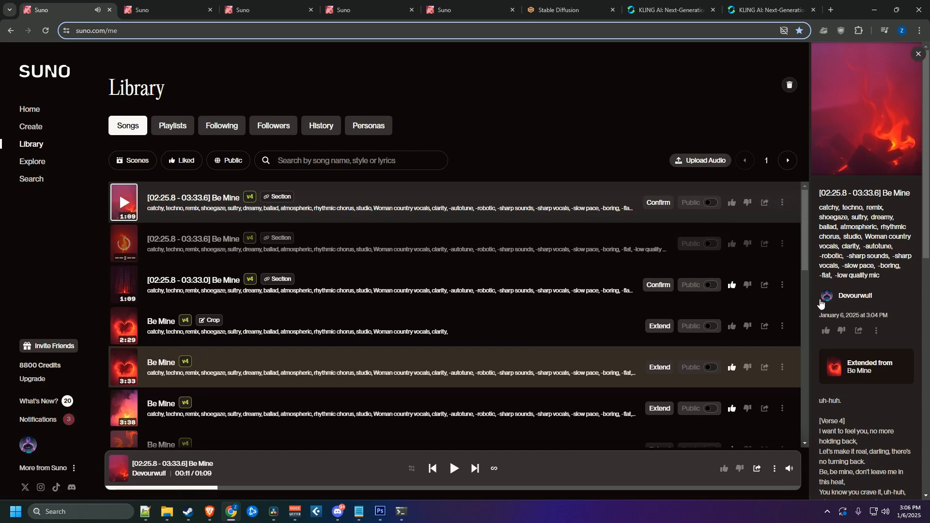
{"action": "left_click", "coordinate": [782, 203]}
{"action": "left_click", "coordinate": [824, 346]}
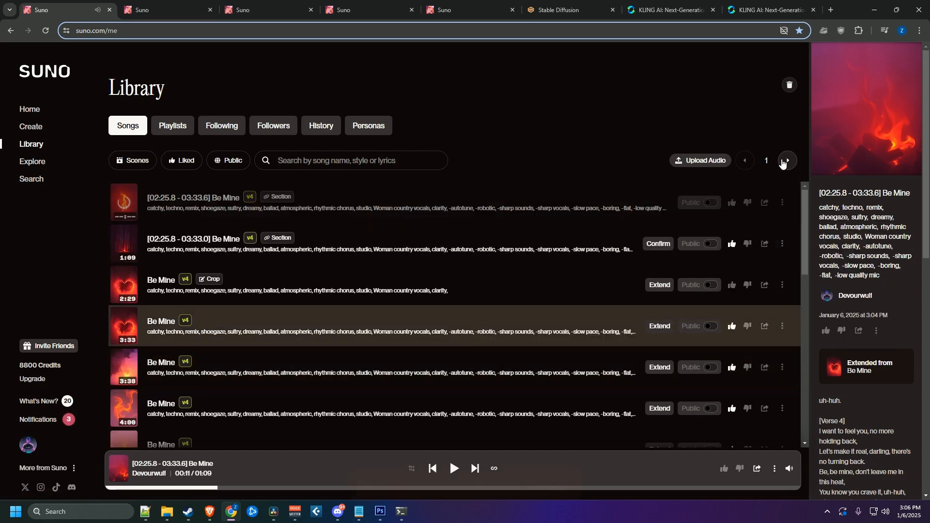
Check on the remaining [02:25.8 - 03:33.6] Be Mine section by flipping between library pages and reloading the library.
{"action": "left_click", "coordinate": [787, 162]}
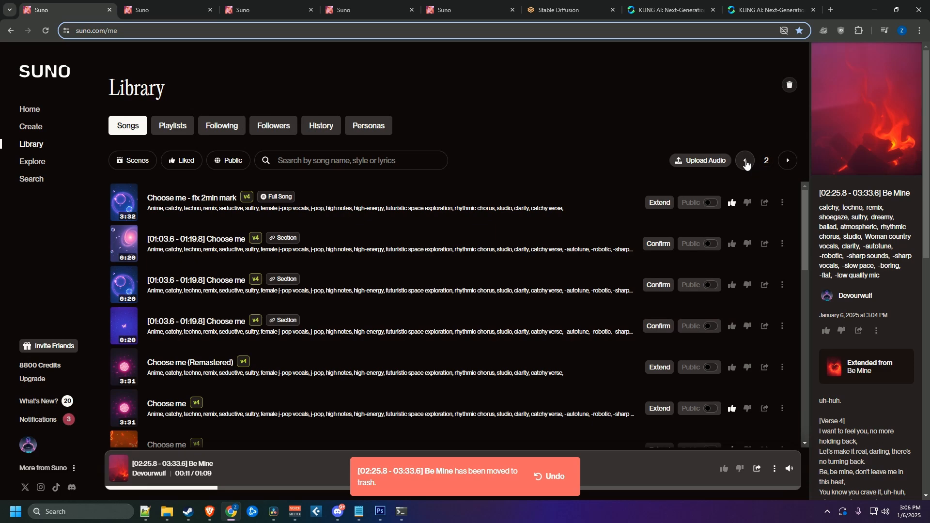
{"action": "left_click", "coordinate": [745, 161]}
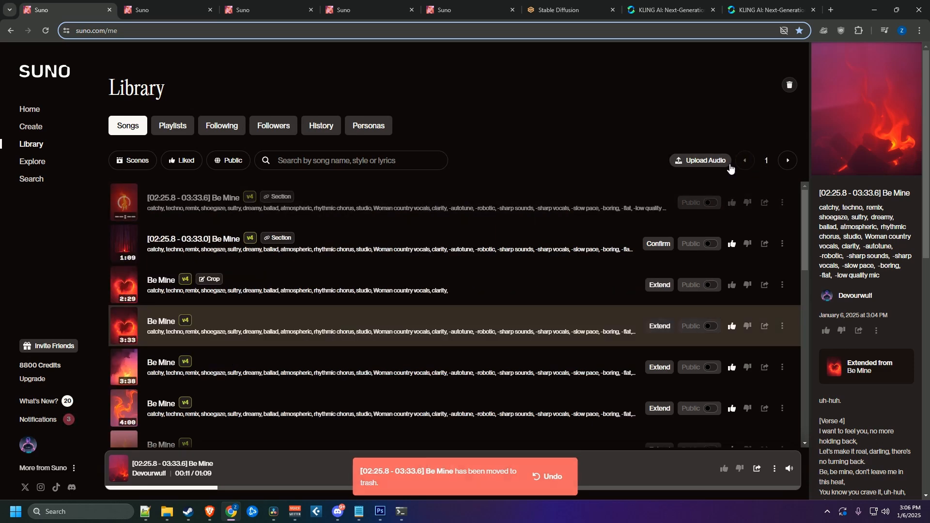
{"action": "left_click", "coordinate": [789, 163]}
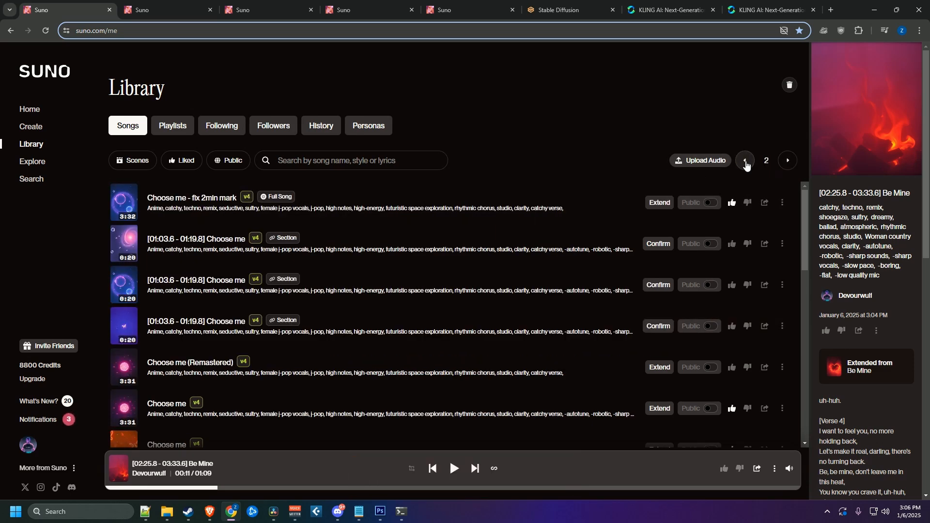
{"action": "left_click", "coordinate": [746, 161]}
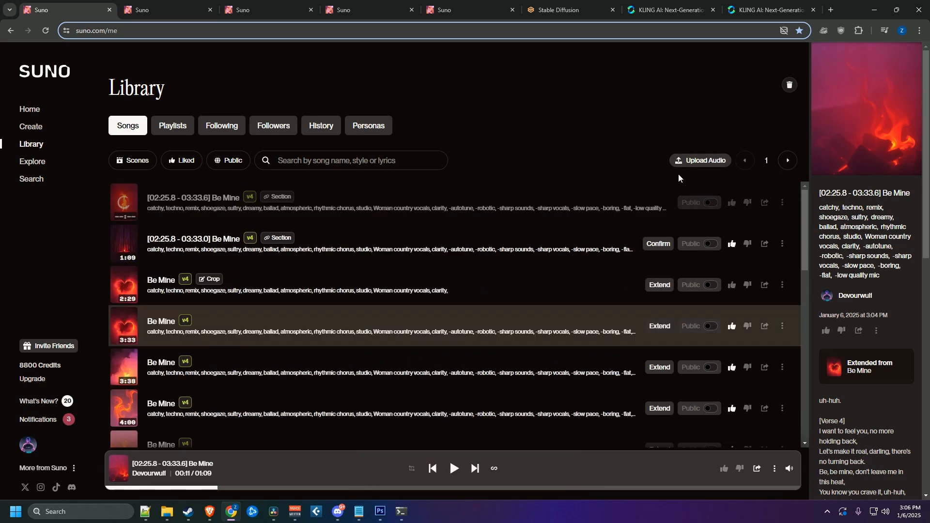
{"action": "left_click", "coordinate": [219, 31]}
{"action": "key", "text": "Return"}
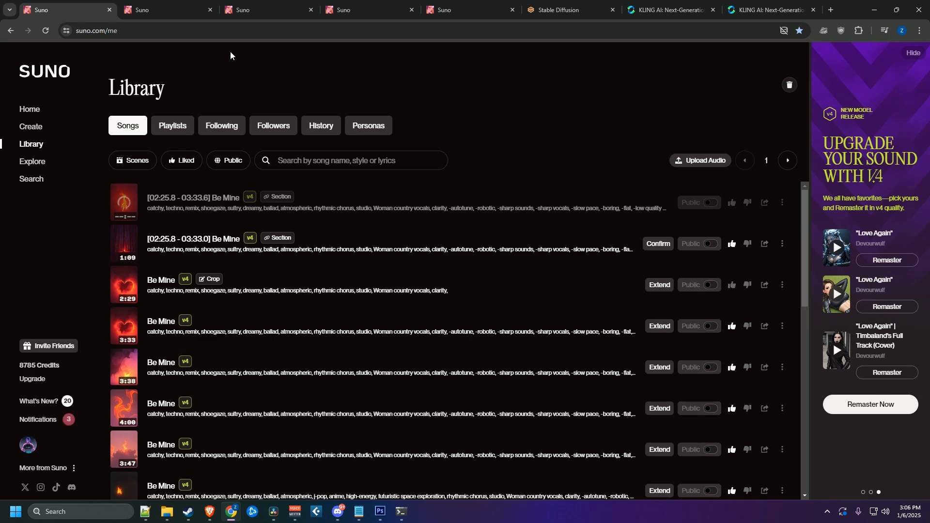
Open the trash and show the available actions for the [02:25.8 - 03:33.6] Be Mine section.
{"action": "left_click", "coordinate": [784, 86]}
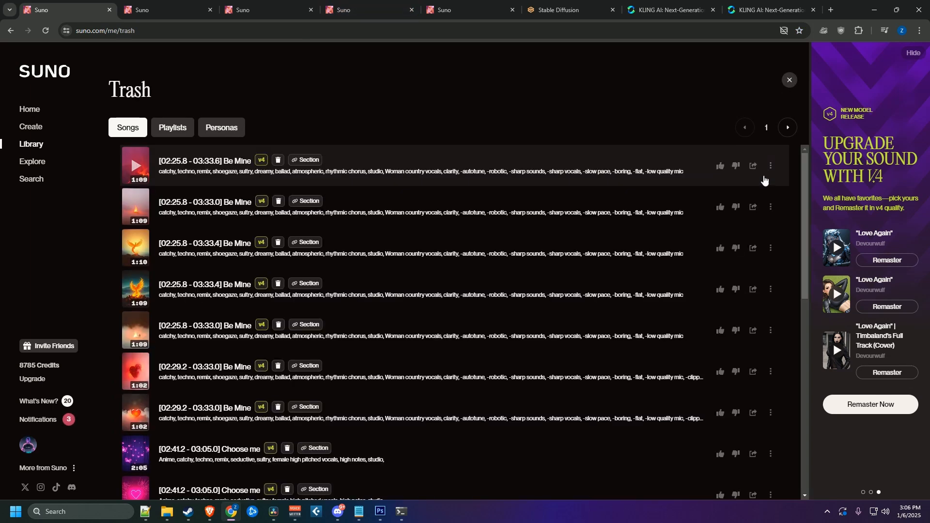
{"action": "left_click", "coordinate": [770, 165]}
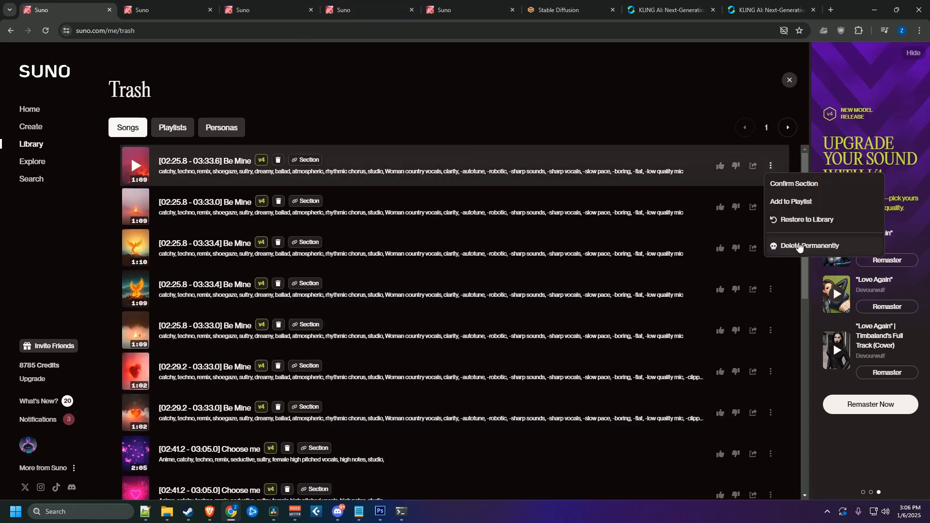